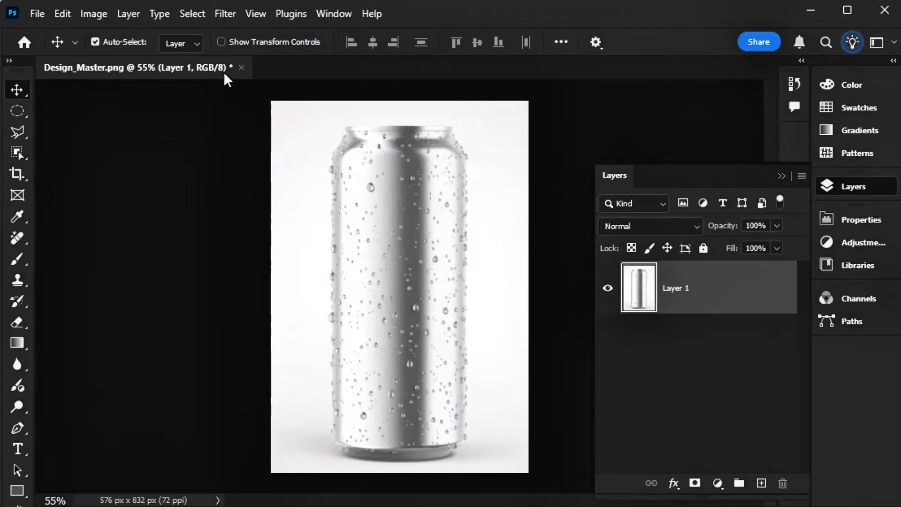
- Select the can as the subject and subtract its top rim from the selection with the Polygonal Lasso
click(200, 20)
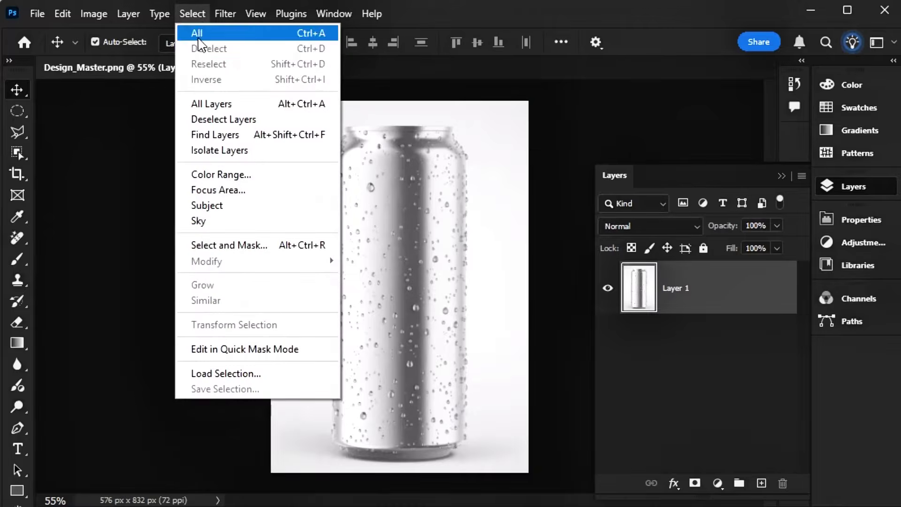
click(197, 203)
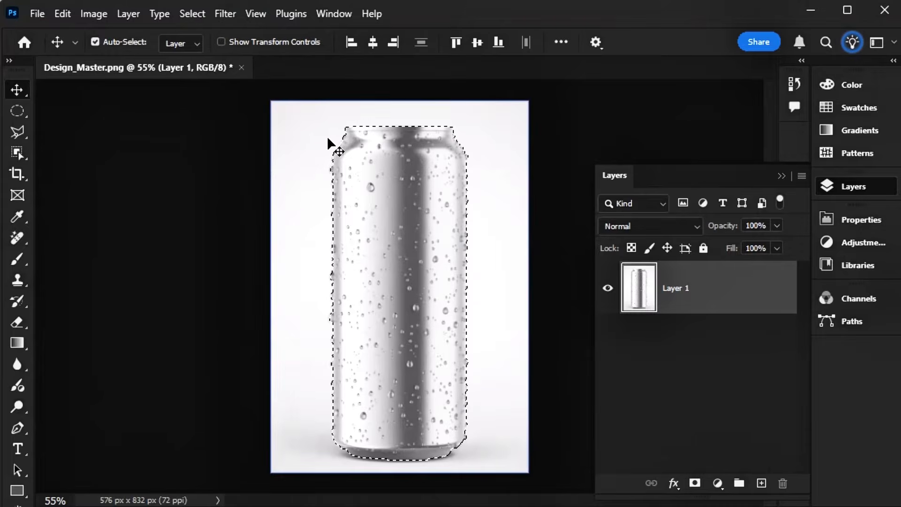
key(l)
click(341, 132)
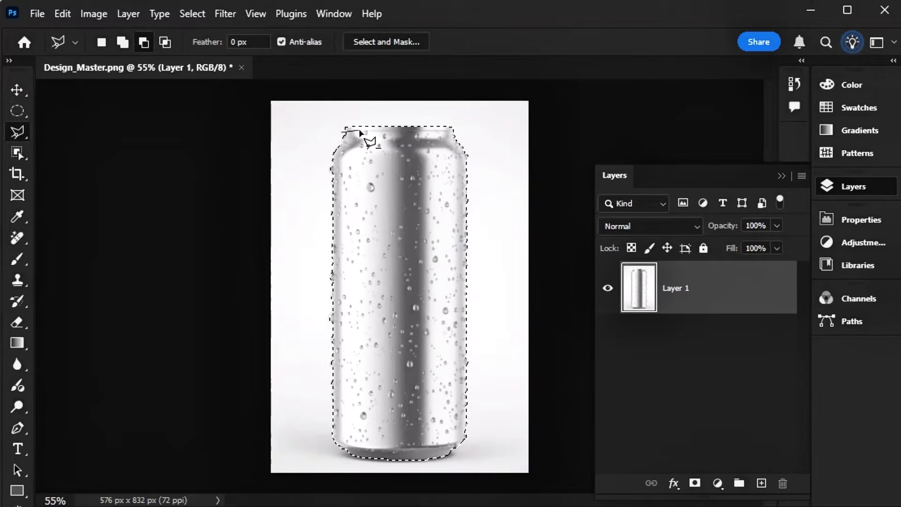
click(457, 131)
click(461, 112)
double_click(326, 119)
- Subtract the can's bottom rim from the selection and copy the remaining can body to a new layer
alt+click(335, 445)
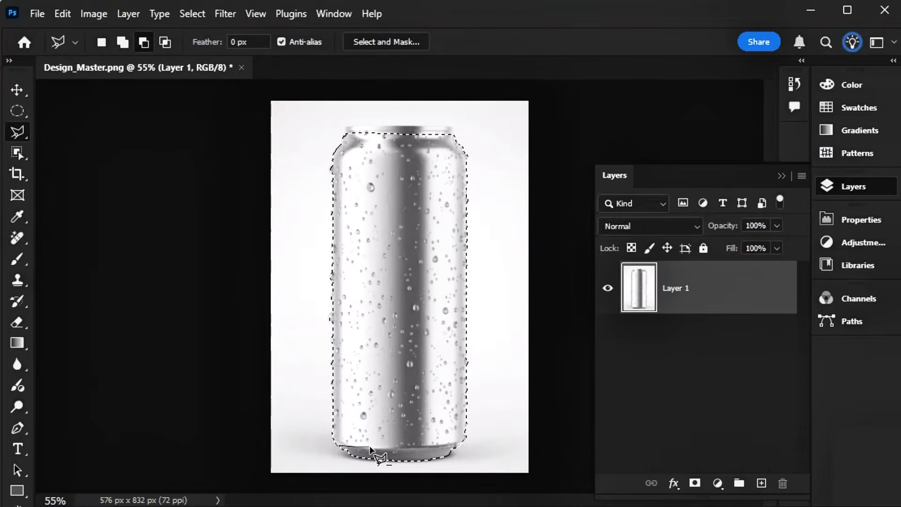
click(464, 444)
double_click(324, 462)
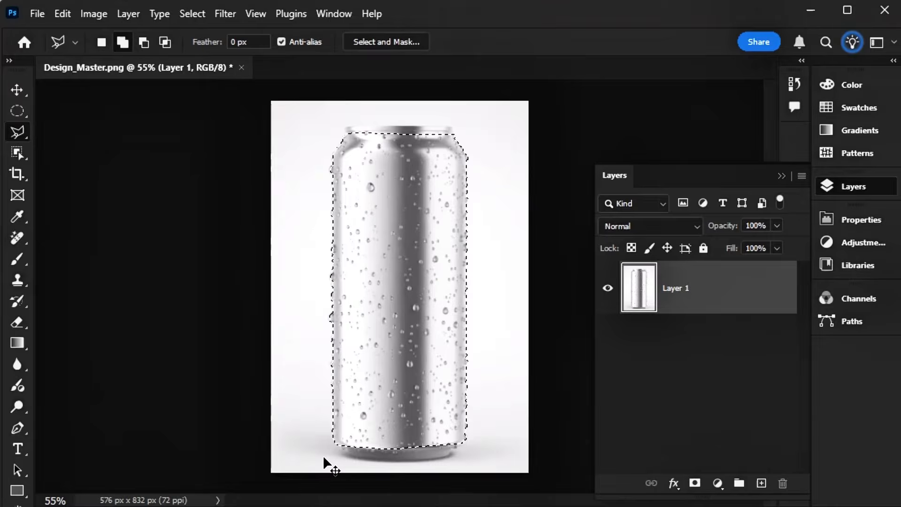
key(ctrl+j)
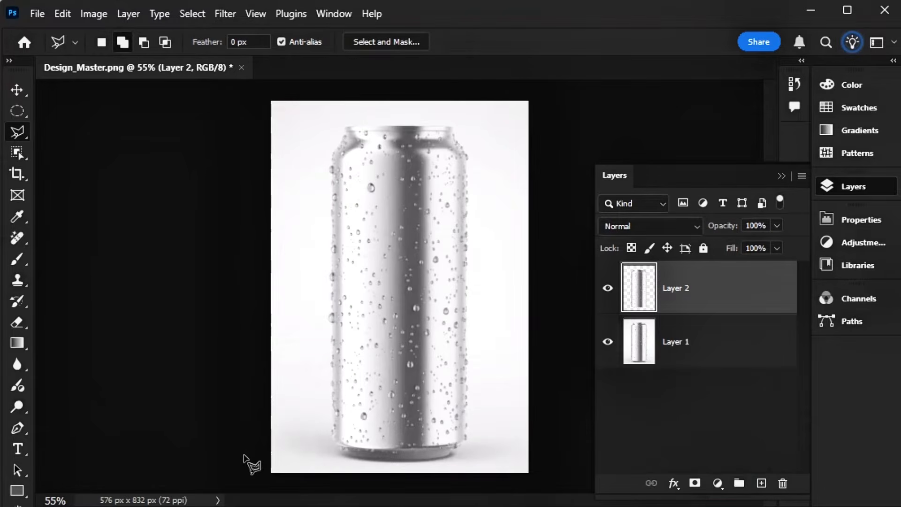
- Draw a black rectangle about 339 × 746 px covering the can body and convert it to a smart object
click(18, 491)
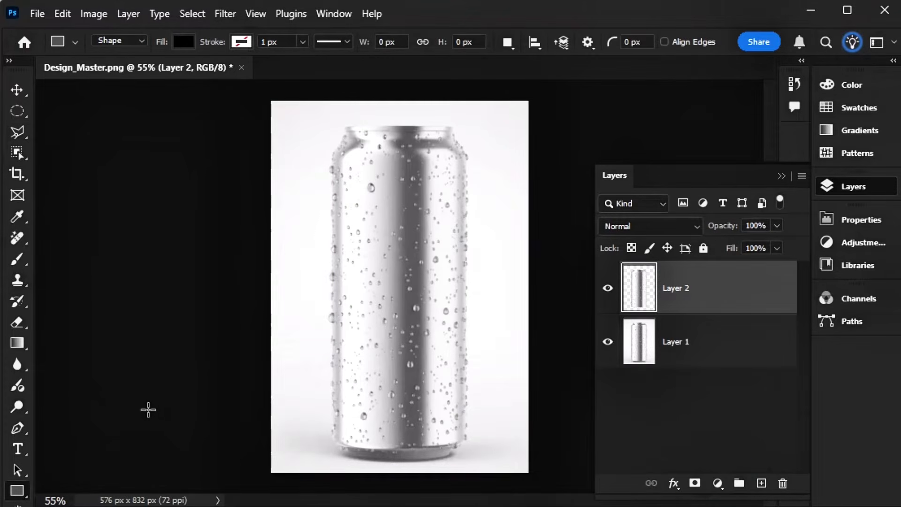
drag(323, 122, 474, 453)
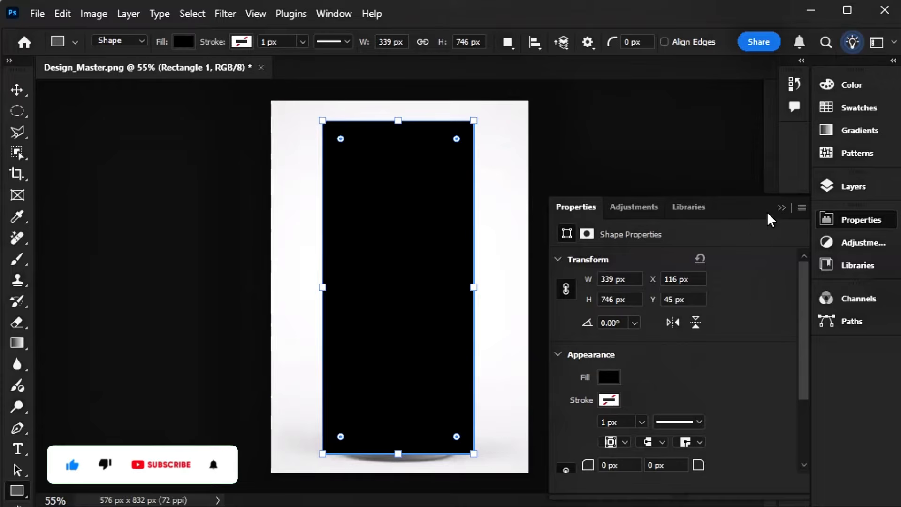
click(830, 183)
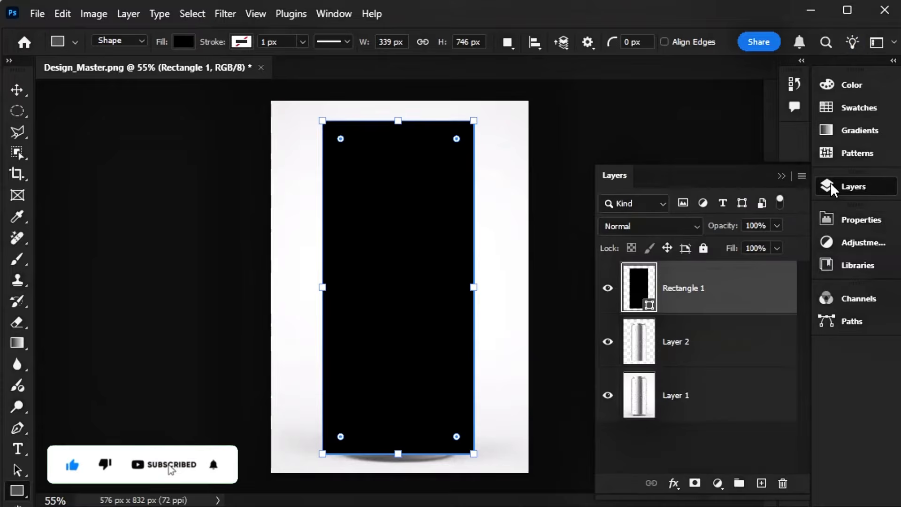
right_click(683, 285)
click(718, 120)
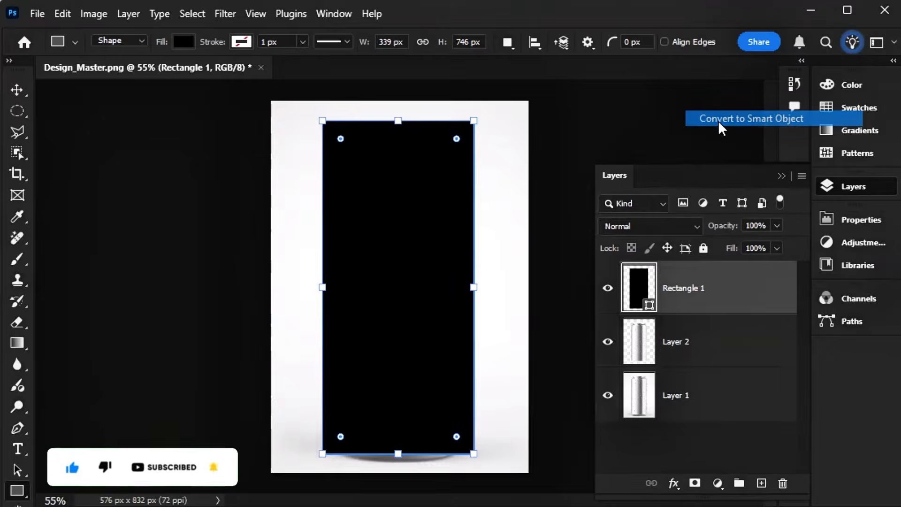
- Lower the rectangle's opacity to about 34% and narrow it from both sides to about 93% width to match the can
click(776, 226)
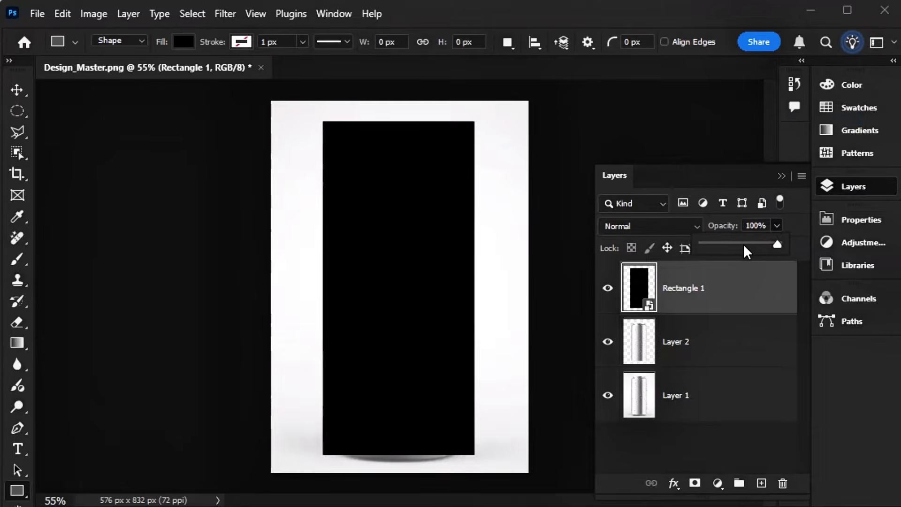
drag(736, 244, 727, 244)
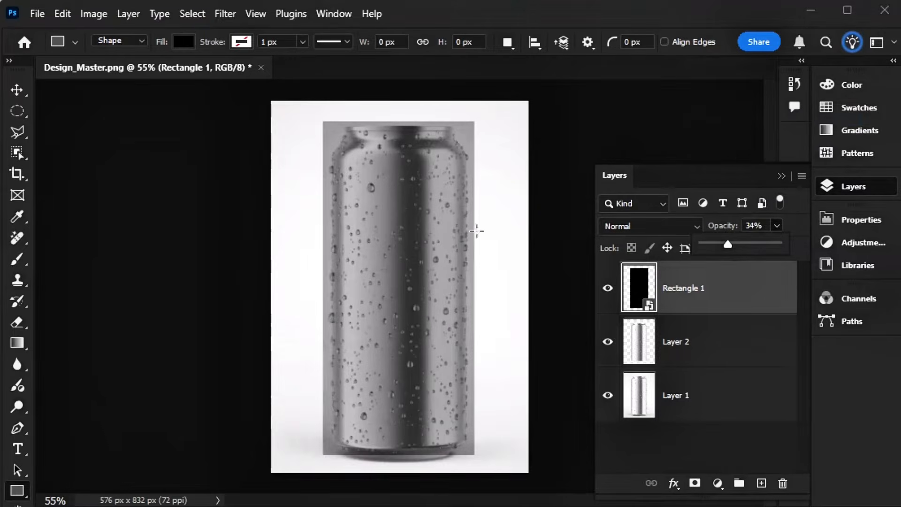
key(ctrl+t)
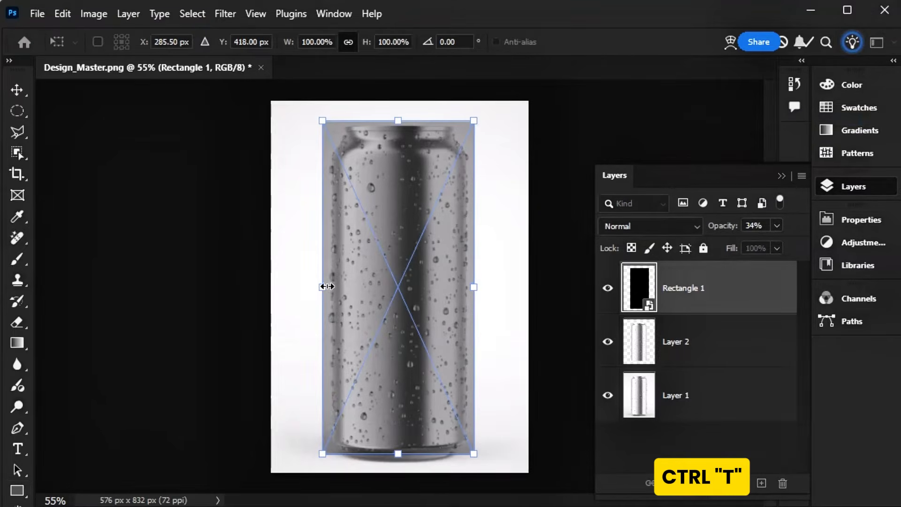
drag(327, 287, 325, 289)
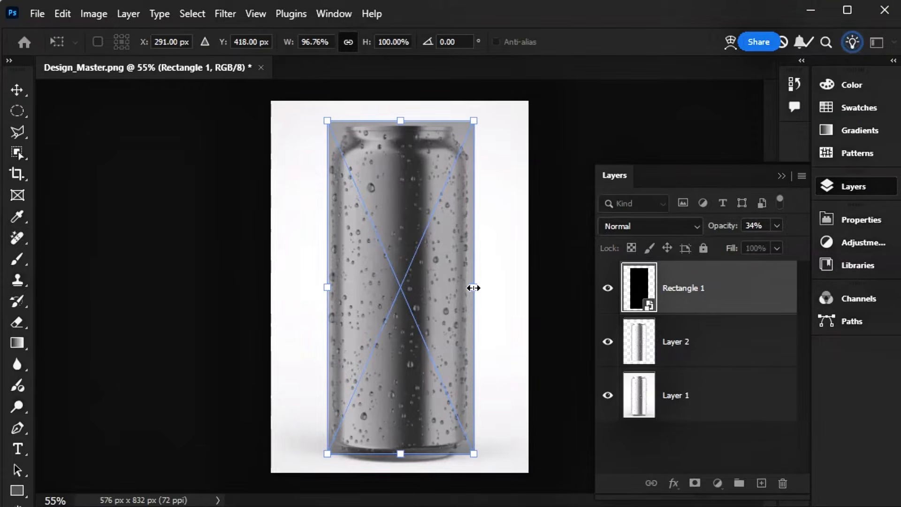
drag(471, 289, 468, 291)
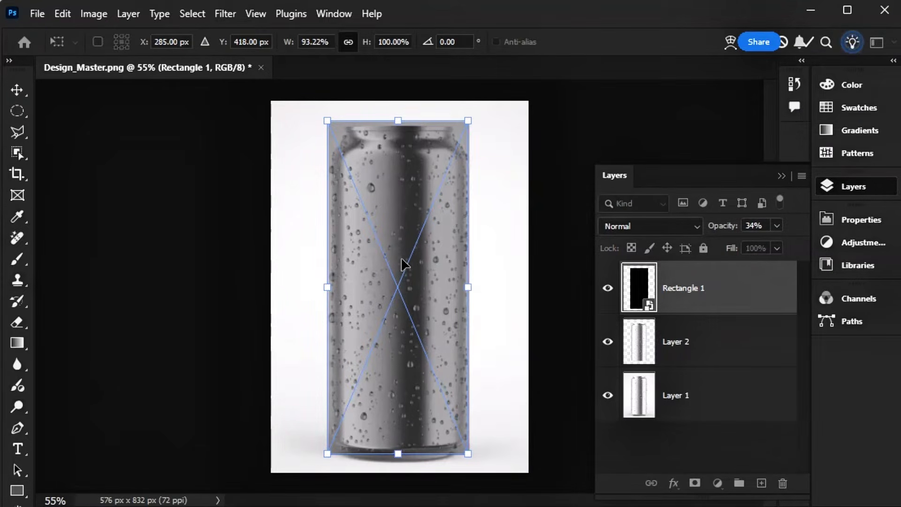
- Warp the rectangle with the Cylinder preset, reducing its curvature and raising its lower edge to follow the can body's bottom
right_click(368, 183)
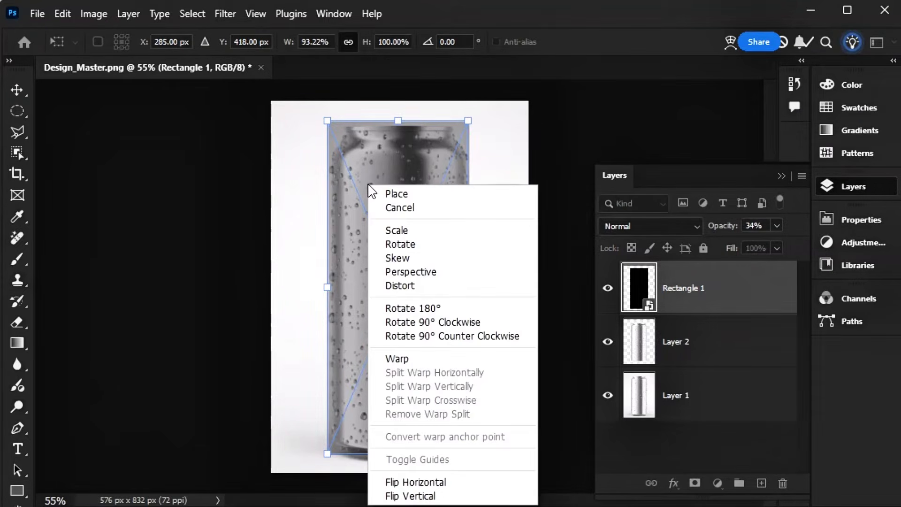
click(389, 358)
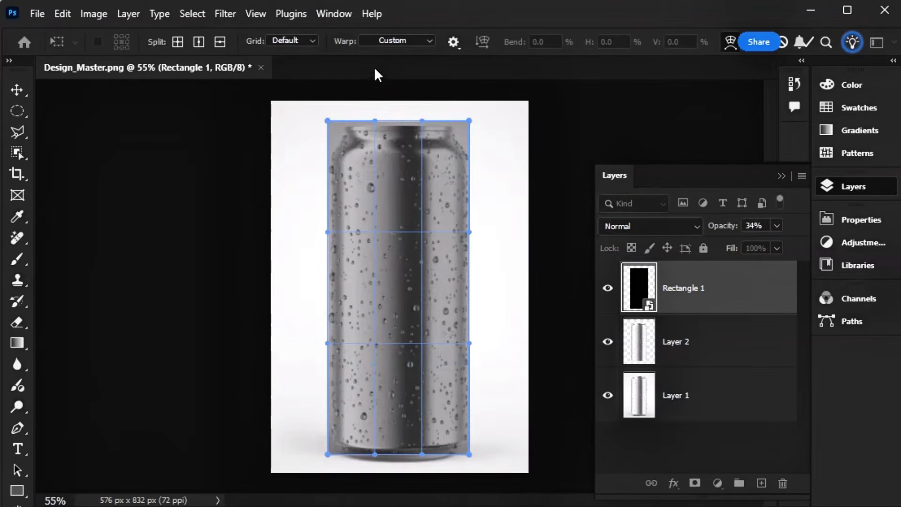
click(376, 43)
click(375, 328)
drag(397, 159, 397, 130)
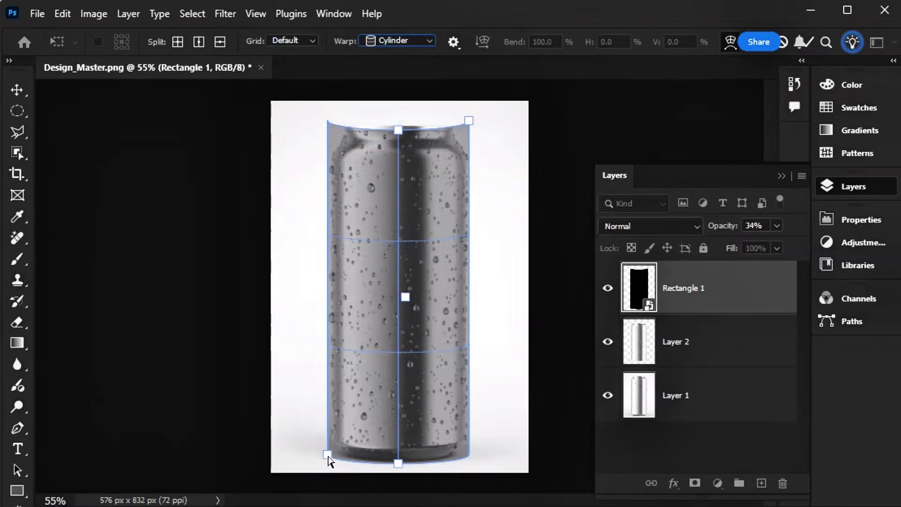
drag(329, 458, 328, 446)
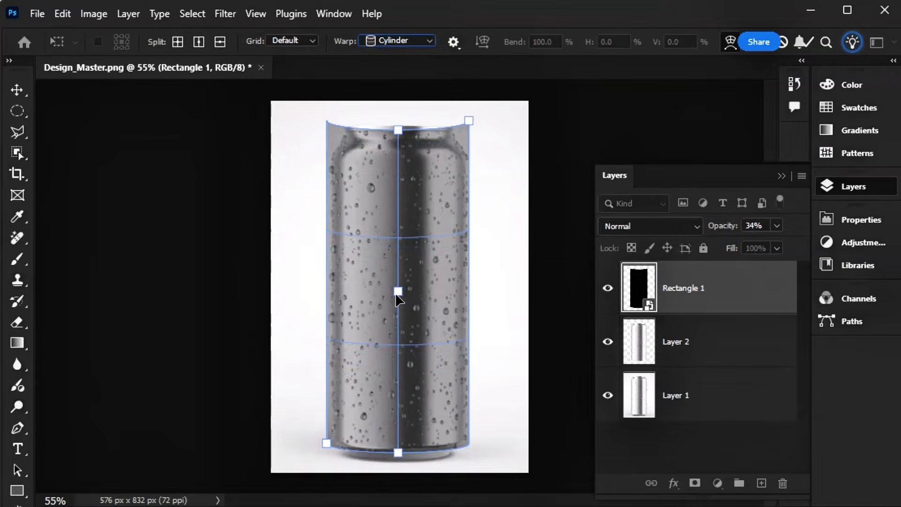
key(Return)
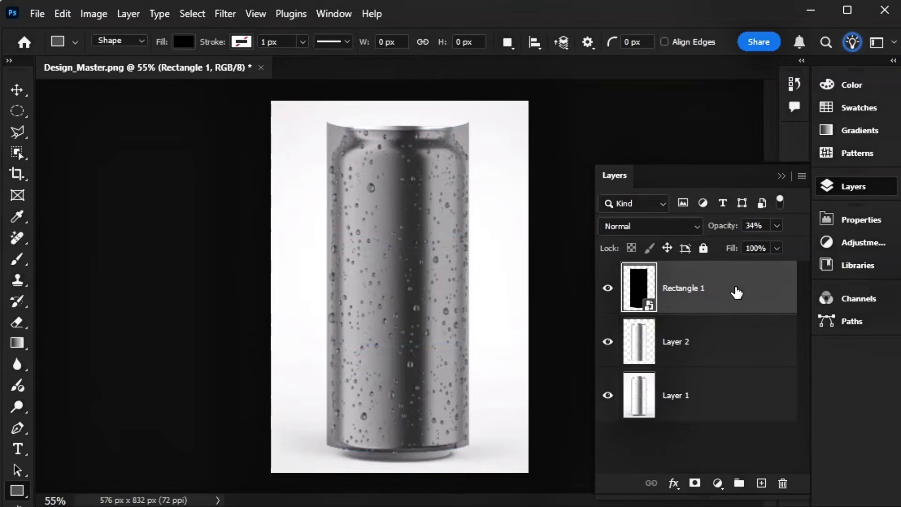
- Place the Drink artwork inside the Rectangle 1 smart object, fit it to the full canvas, and save the contents
double_click(642, 293)
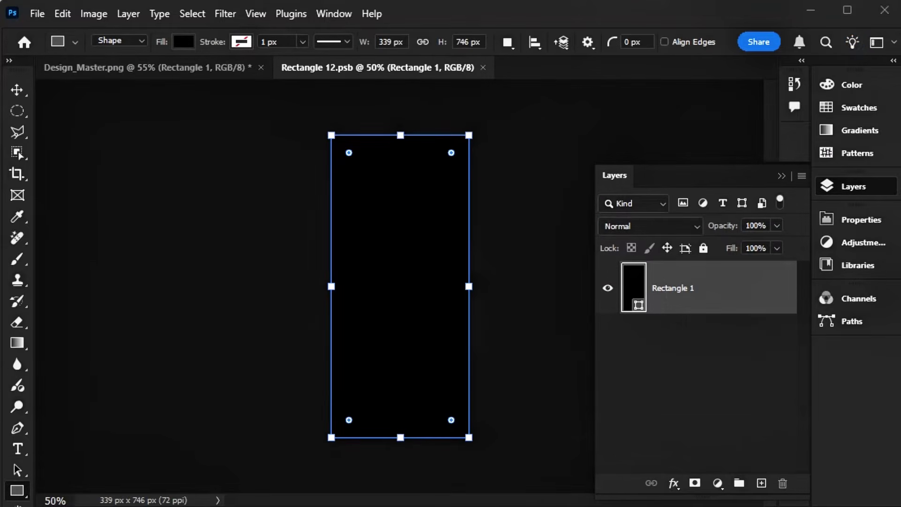
drag(770, 69, 426, 211)
drag(400, 154, 399, 135)
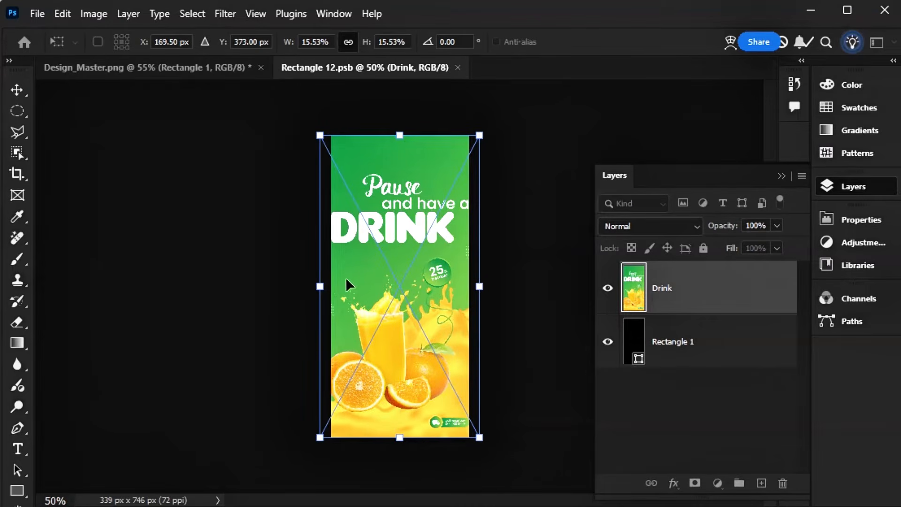
drag(319, 287, 325, 286)
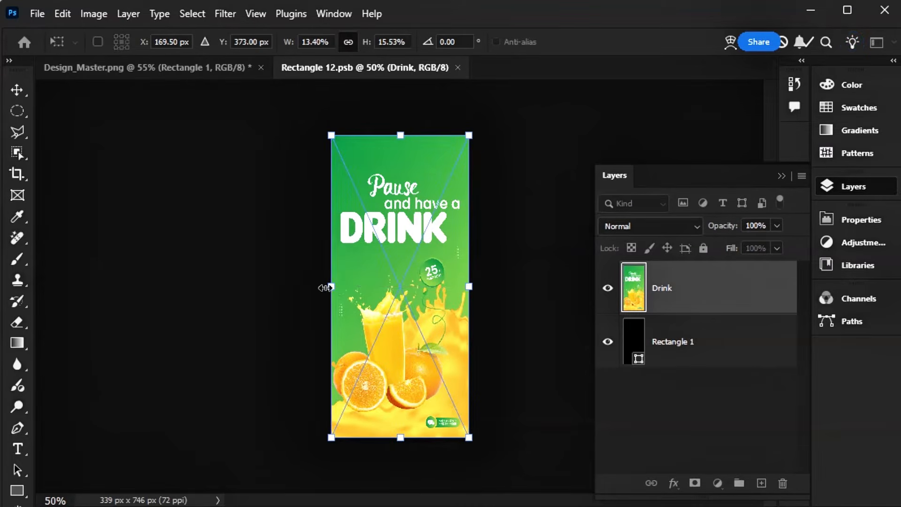
key(Return)
key(u)
key(ctrl+s)
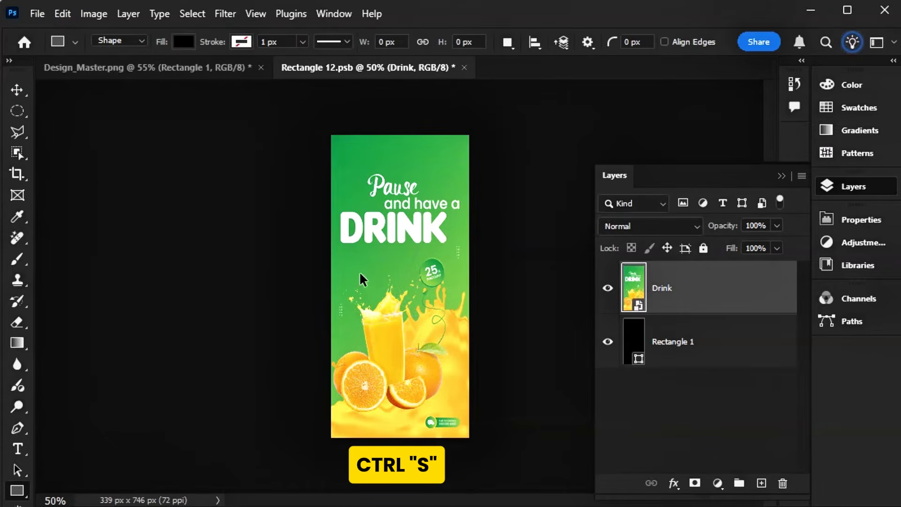
- In Design_Master.png, clip Rectangle 1 to Layer 2 and set its opacity to 100%
click(230, 68)
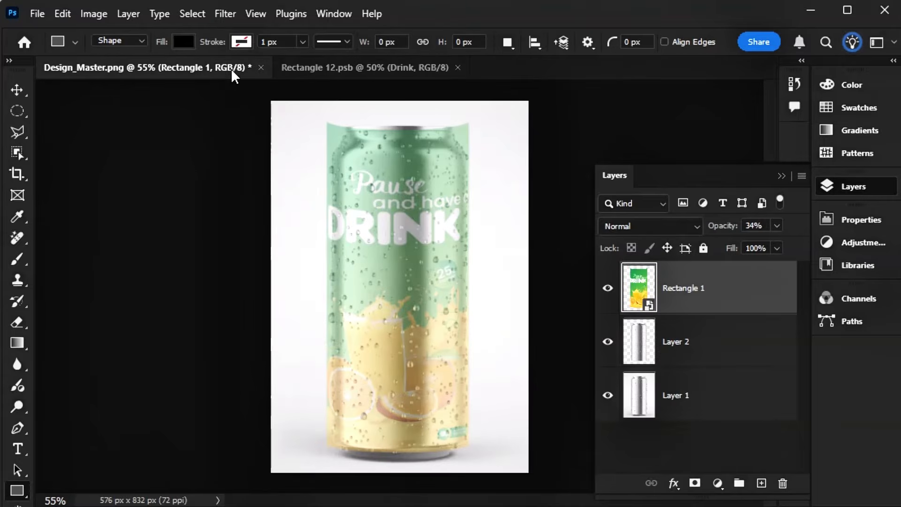
alt+click(666, 313)
click(776, 226)
drag(776, 243, 800, 242)
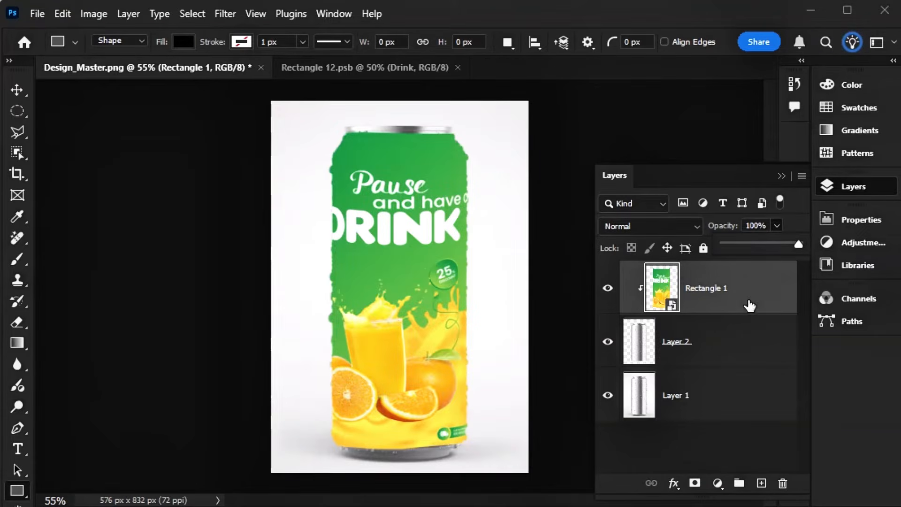
- Duplicate Layer 2 and move one of the two can layers above Rectangle 1, leaving the other as clipping base
click(700, 338)
key(ctrl+j)
drag(680, 397, 683, 286)
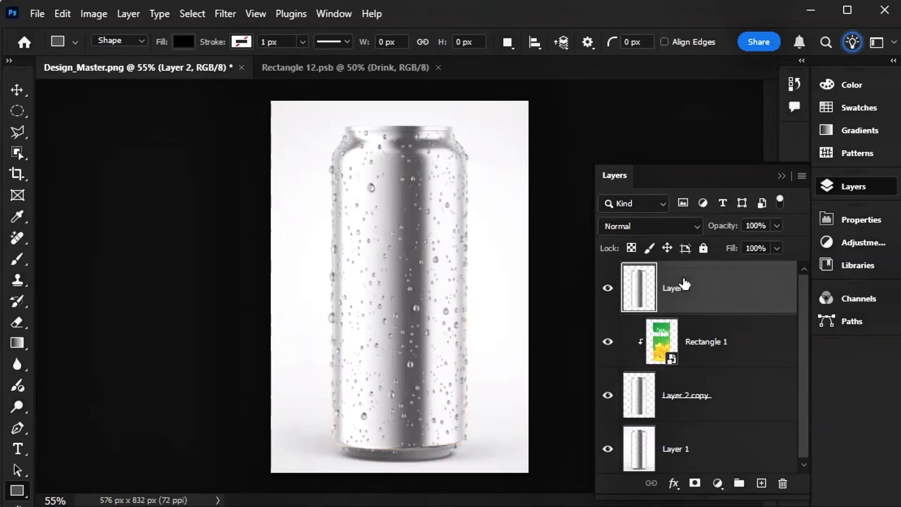
- Set the topmost can layer to Multiply blending with 40% fill and clip it to the artwork group below
click(669, 228)
click(653, 210)
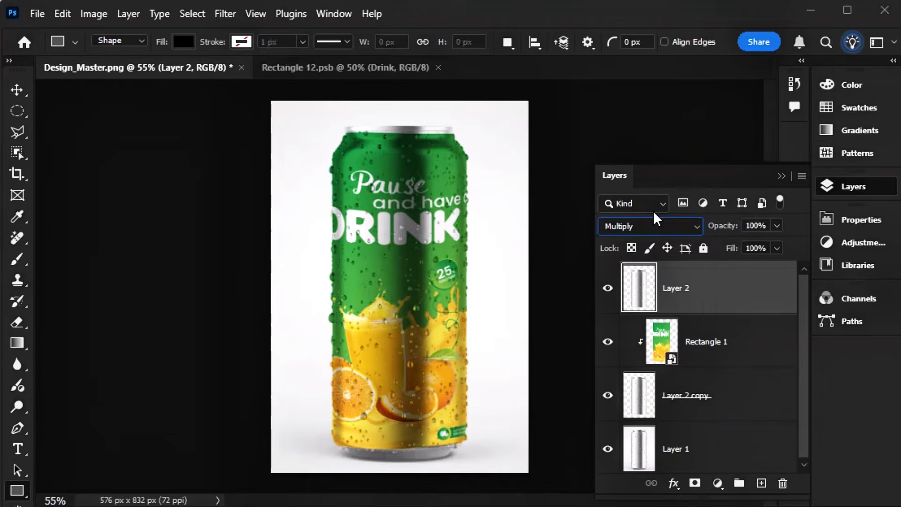
alt+click(682, 311)
click(749, 247)
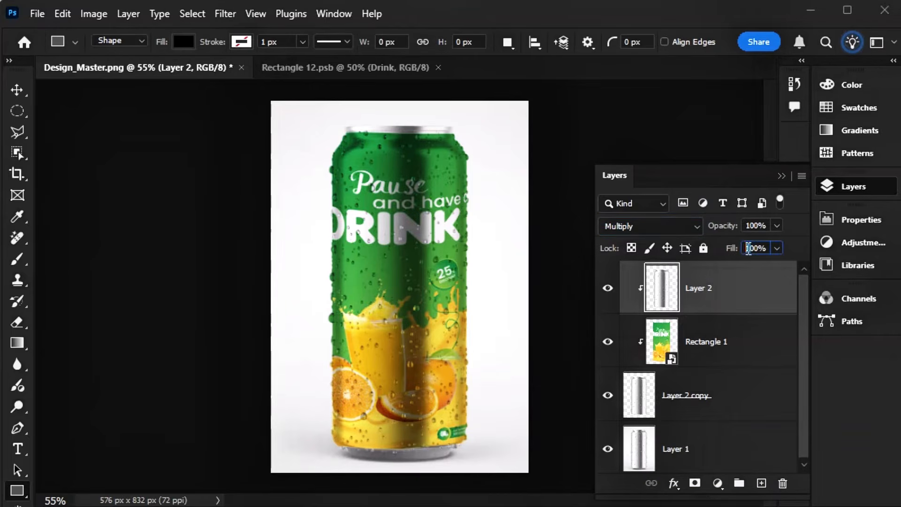
text(40)
key(Return)
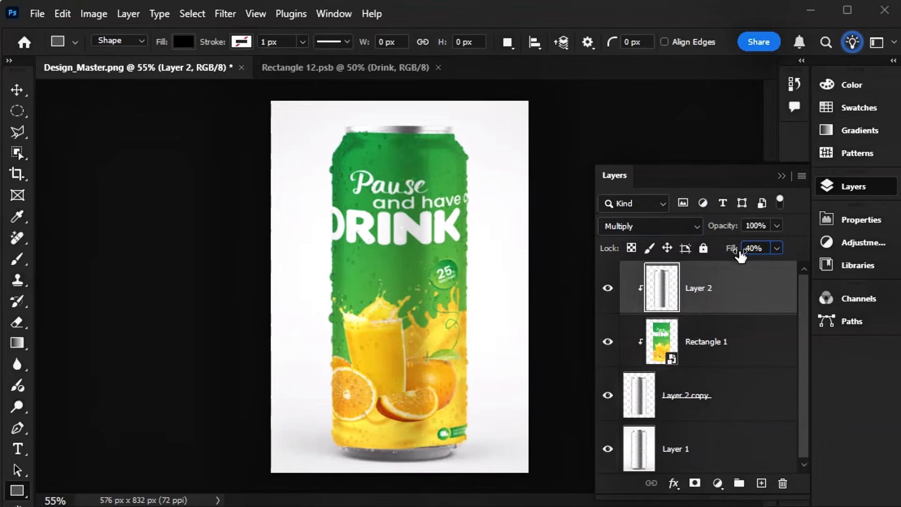
- Duplicate the Multiply can layer as a clipped Lighten layer with 20% fill
key(ctrl+j)
click(669, 228)
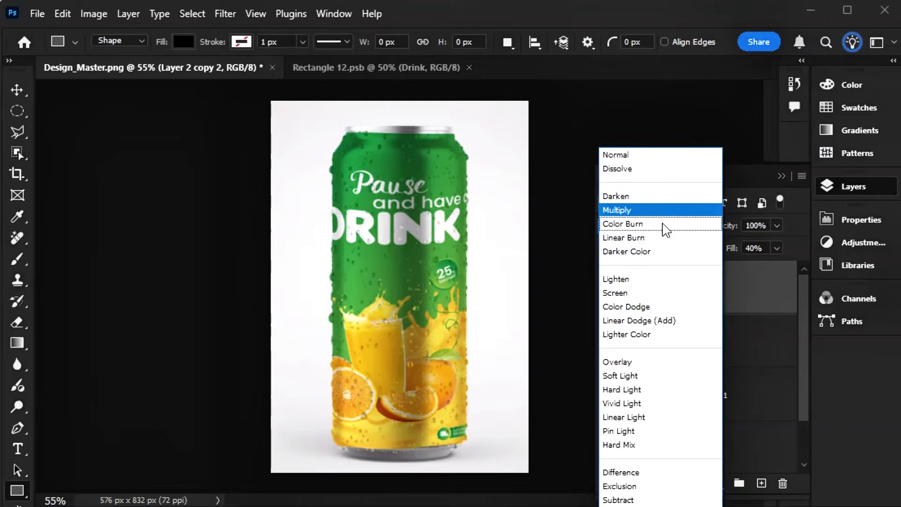
click(638, 282)
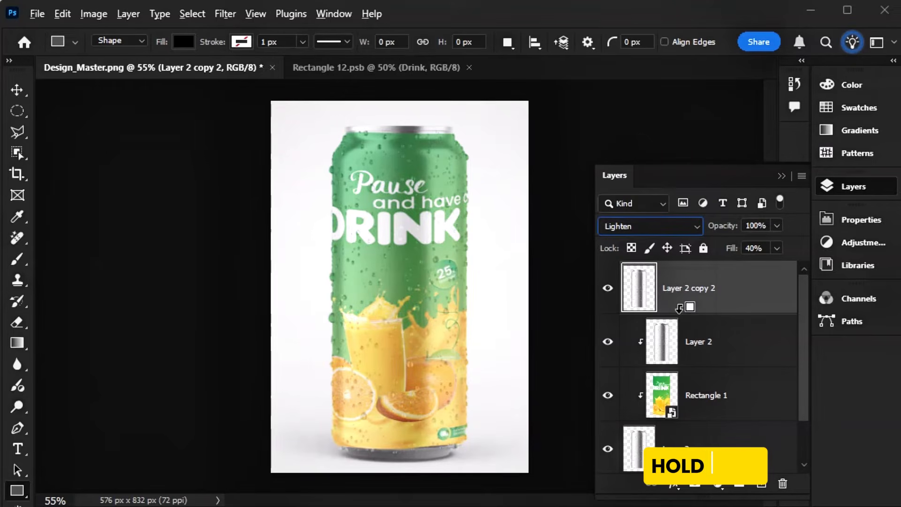
alt+click(666, 314)
double_click(752, 248)
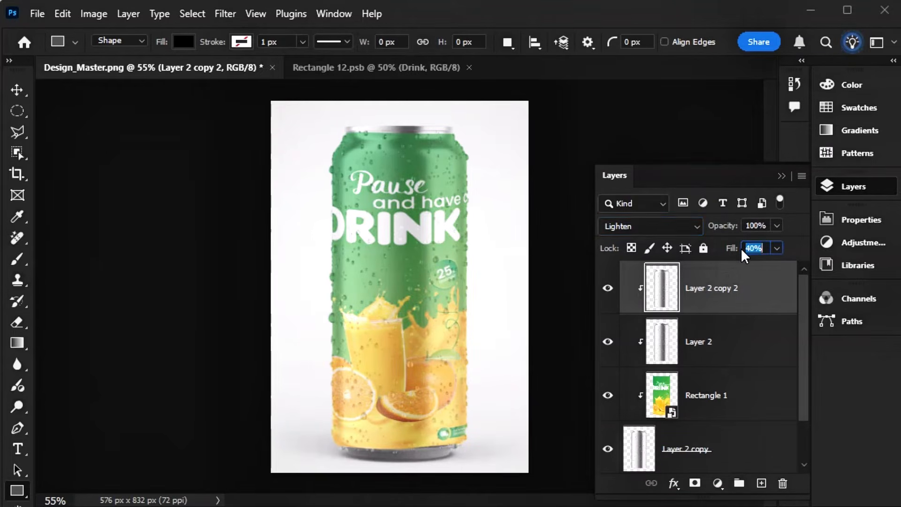
text(20)
key(Return)
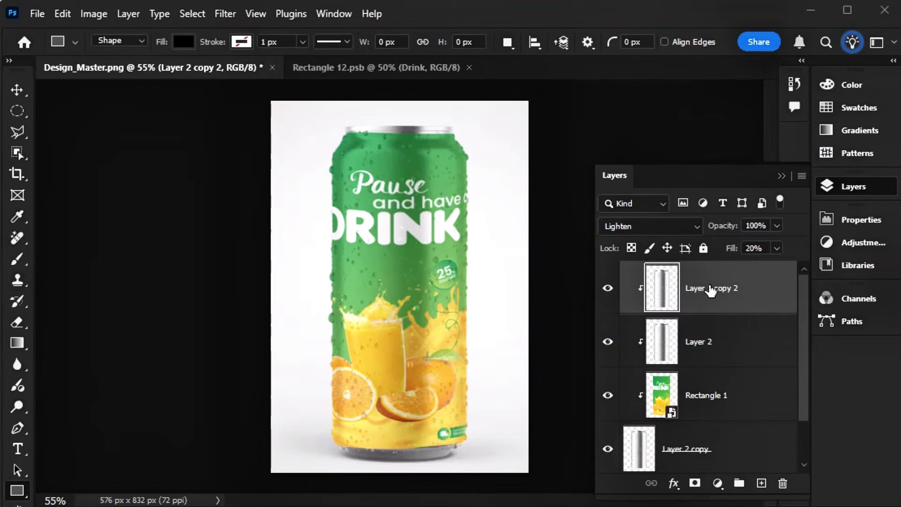
- Duplicate the Lighten can layer, set the copy to Color Burn with 35% fill, and clip it to the layers below
key(ctrl+j)
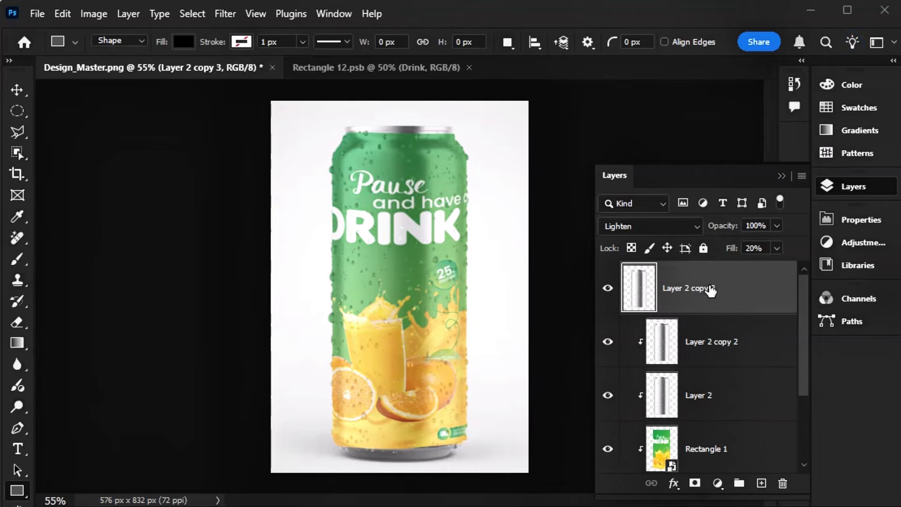
click(651, 226)
click(651, 225)
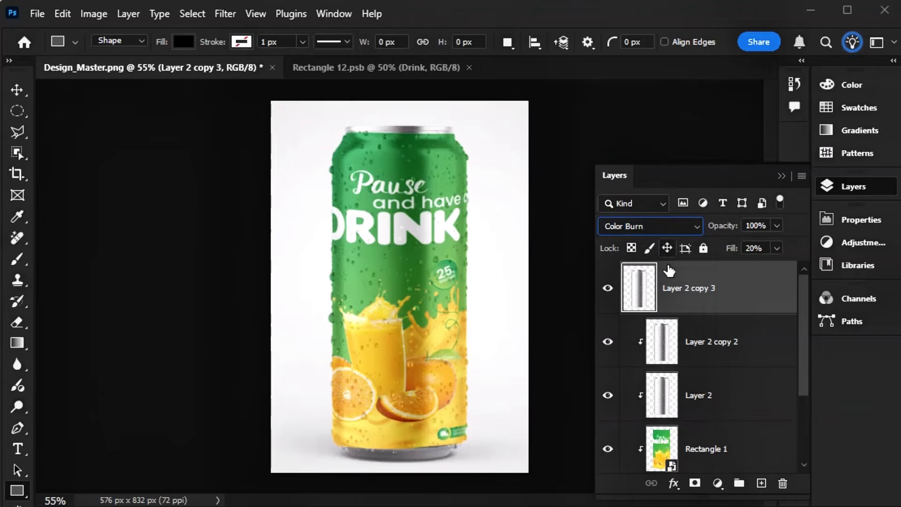
alt+click(683, 311)
click(755, 247)
text(35)
key(Return)
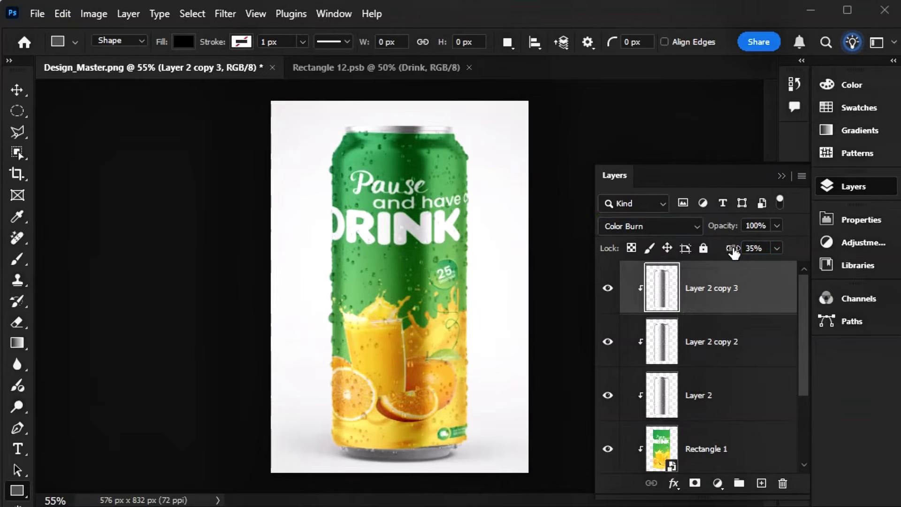
- Duplicate the Color Burn can layer as another clipped layer, set to Normal blending with 100% fill
key(ctrl+j)
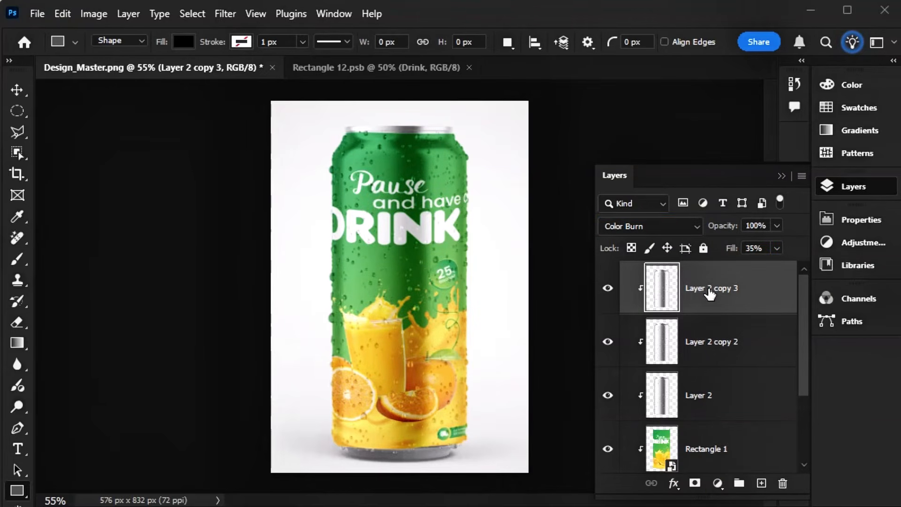
alt+click(694, 312)
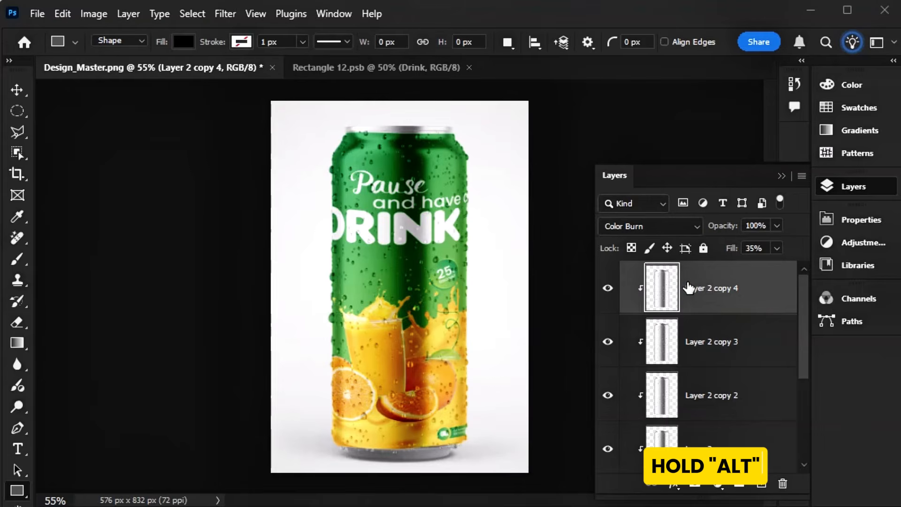
click(665, 229)
click(636, 155)
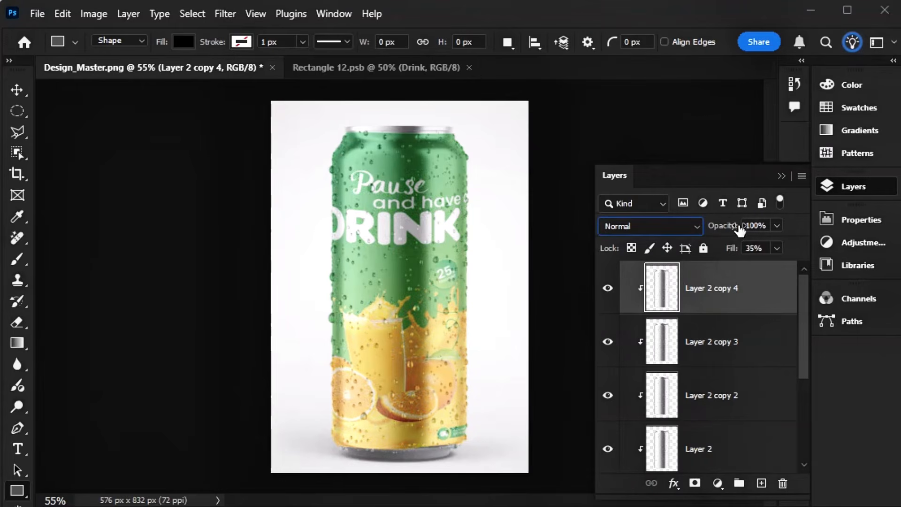
click(777, 247)
drag(747, 267, 829, 265)
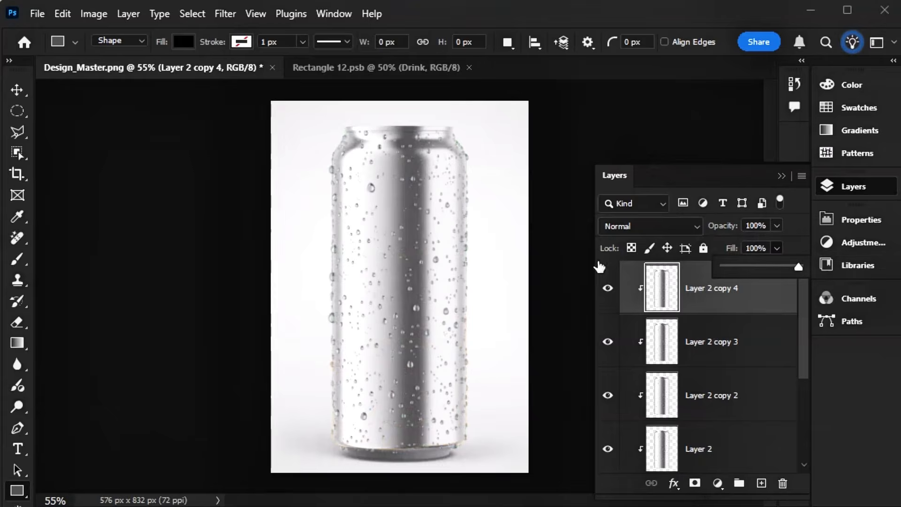
- Apply Levels to the topmost can layer with input black at 164 and input white at 205
key(ctrl+l)
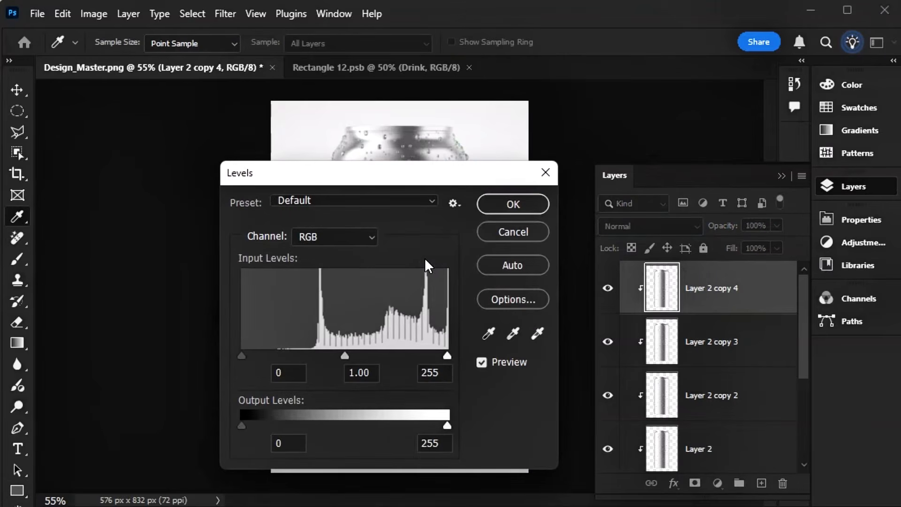
drag(241, 357, 374, 355)
drag(448, 354, 407, 352)
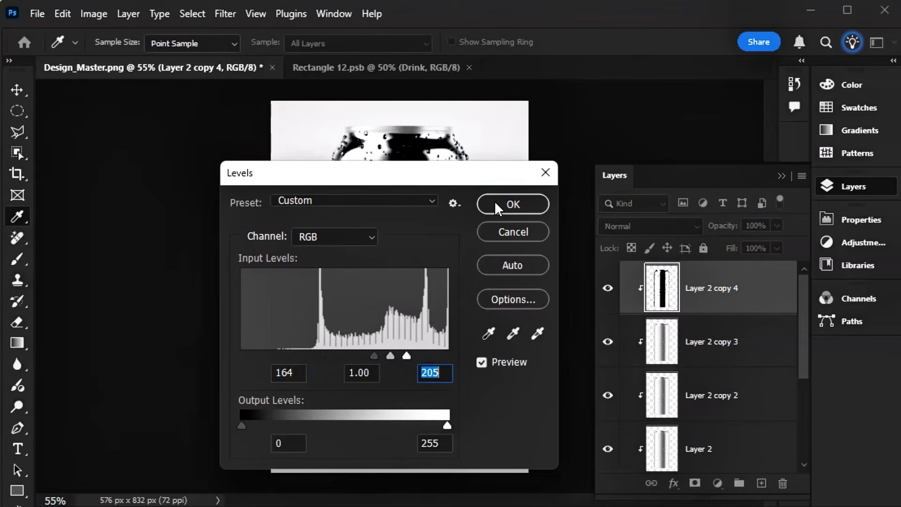
click(495, 203)
key(u)
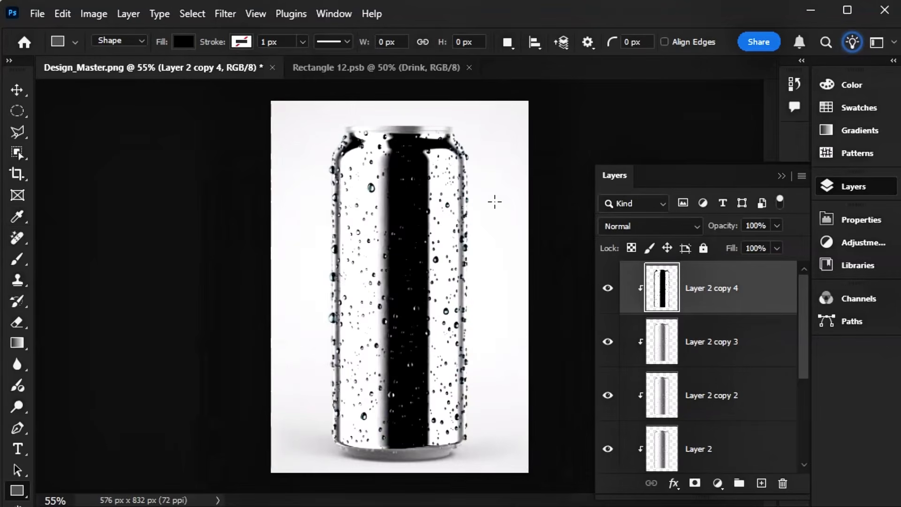
- Set the high-contrast topmost can layer to Overlay blending with 20% fill
click(613, 228)
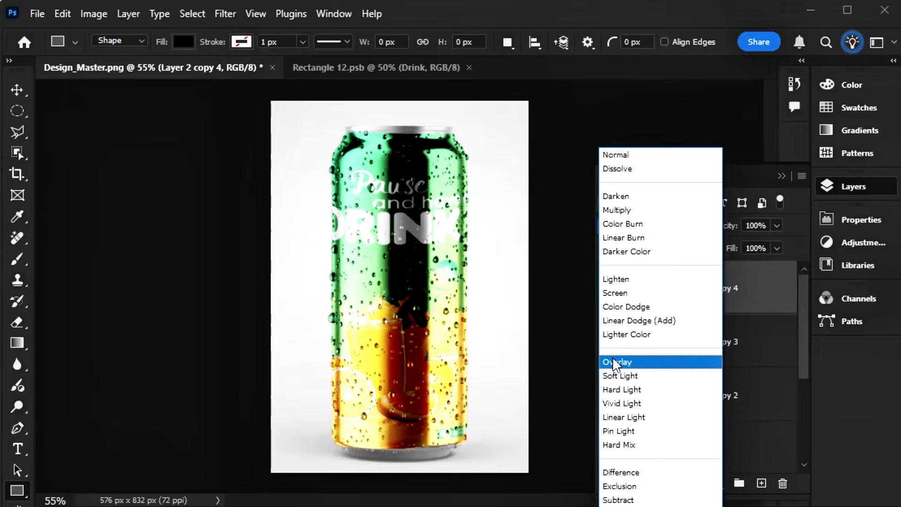
click(616, 364)
double_click(754, 248)
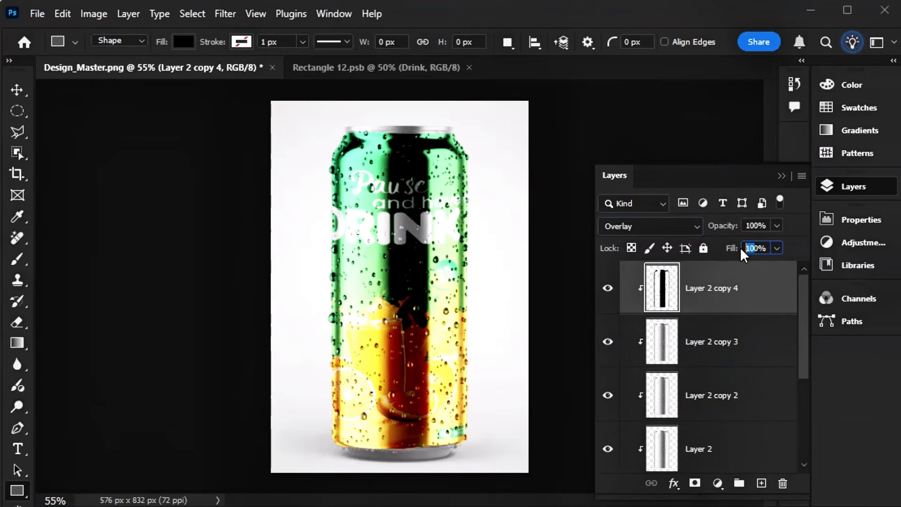
text(20)
key(Return)
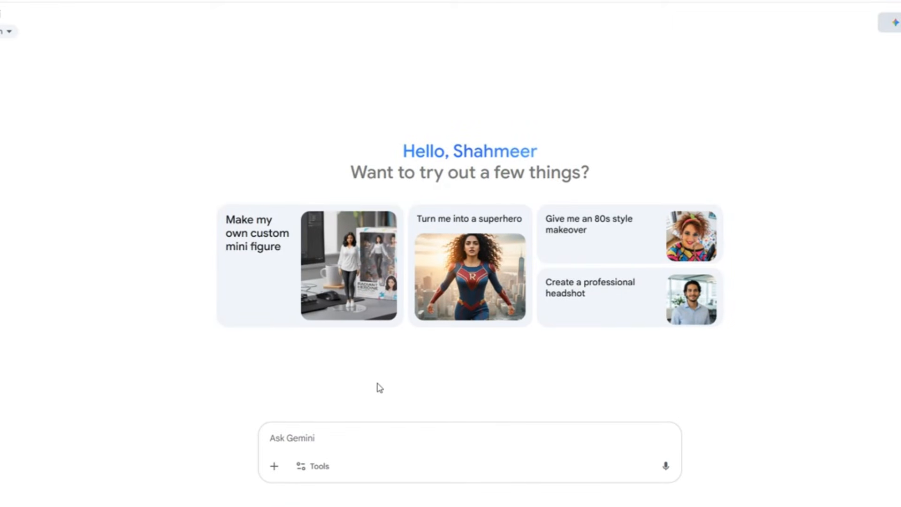
- Switch to Gemini and upload the Drink and Design_Master images from the Mockup folder
click(274, 466)
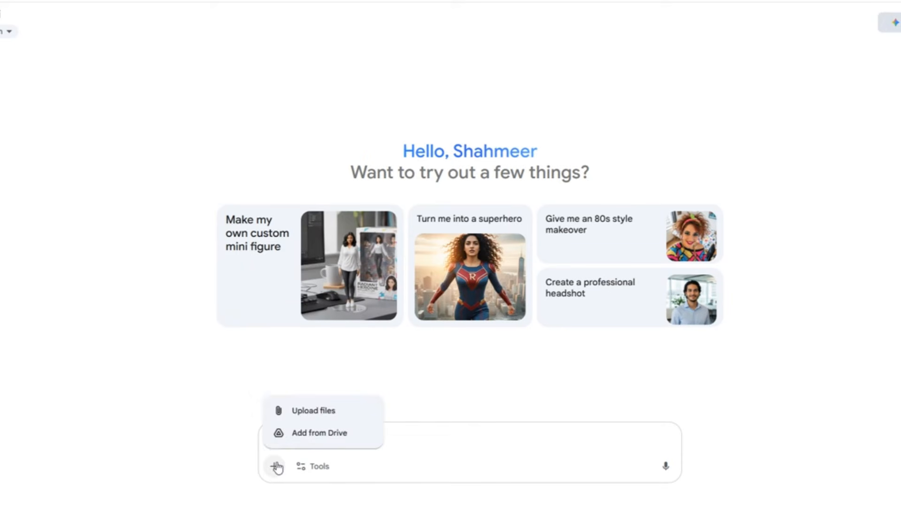
click(305, 413)
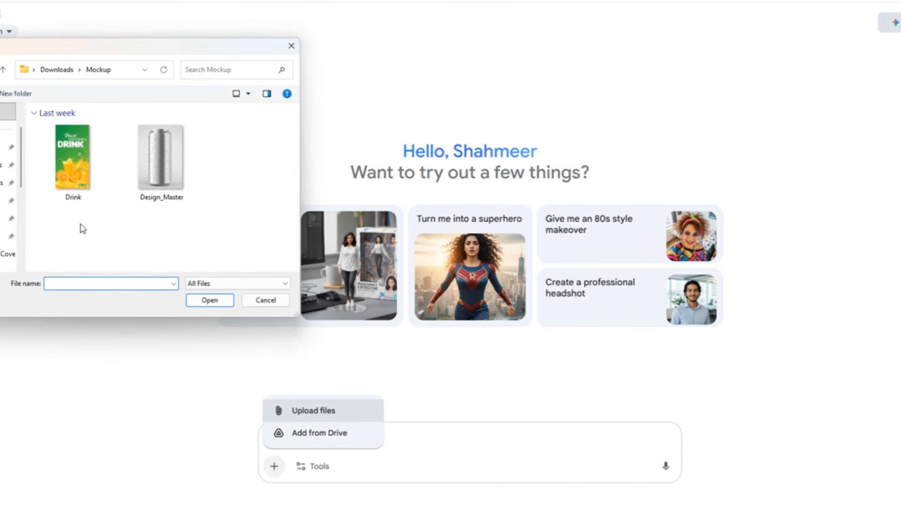
drag(79, 217, 183, 205)
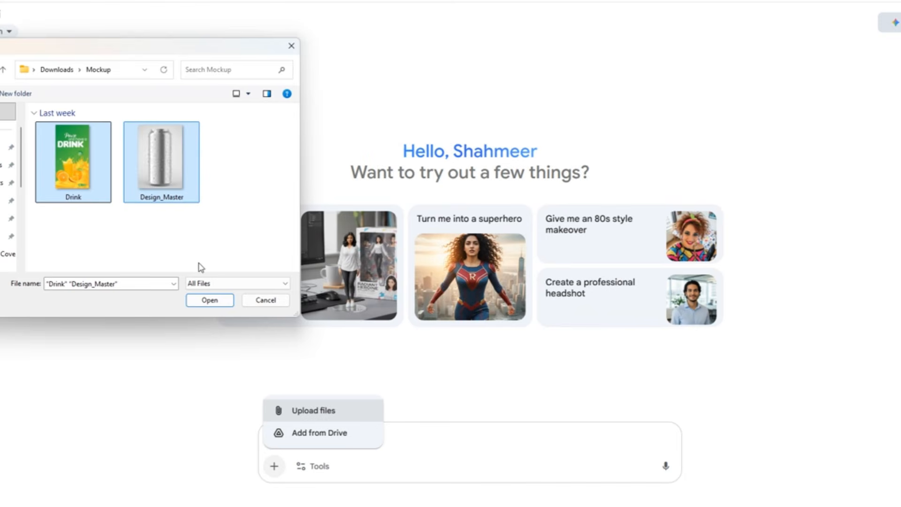
click(209, 301)
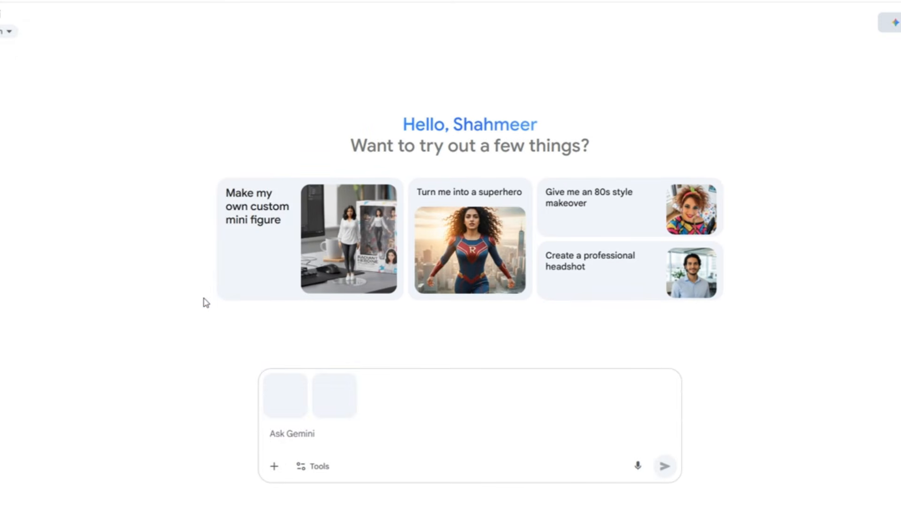
- With Create images, submit a prompt to wrap the label around the plain can, keep shadow and drops, add condensation, and use a clean studio background
click(309, 464)
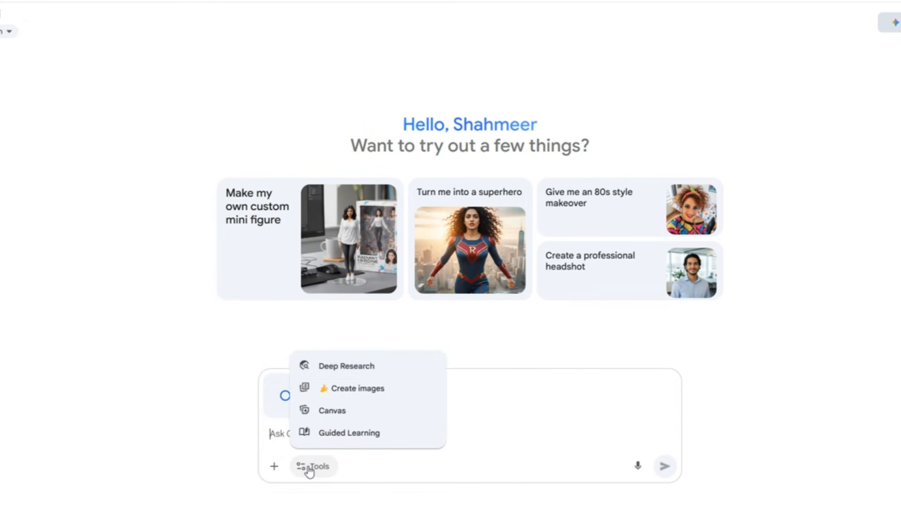
click(352, 390)
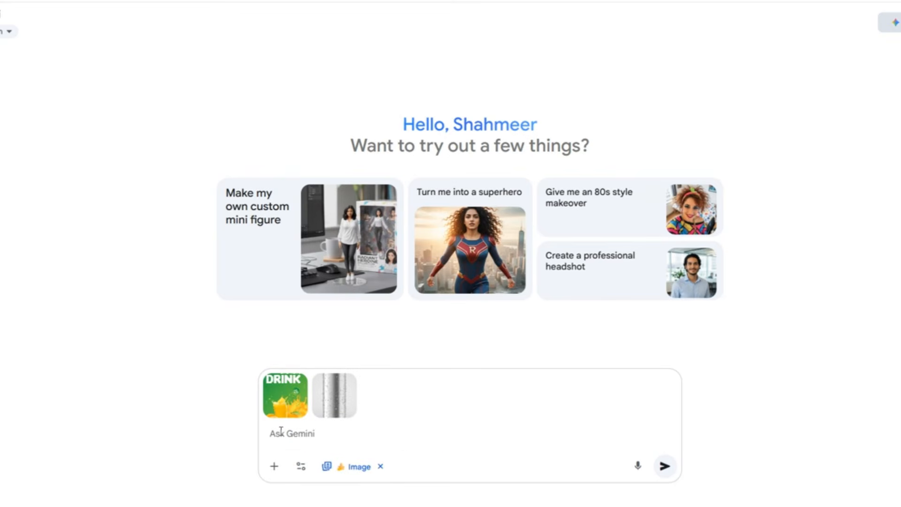
text(Make this plain soda can photo and wrap my uploaded label design around the can so it looks like a realistic printed product. Keep the exact original can shadow and all existing water drops. Add more water drops and condensation to make it look extra cold and refreshing. Keep all reflections and highlights natural, and place it on a clean studio background.)
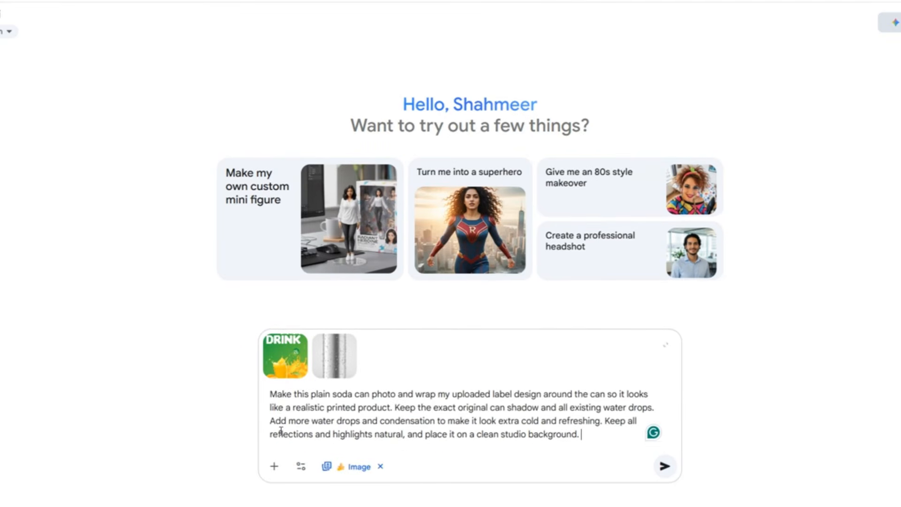
click(662, 466)
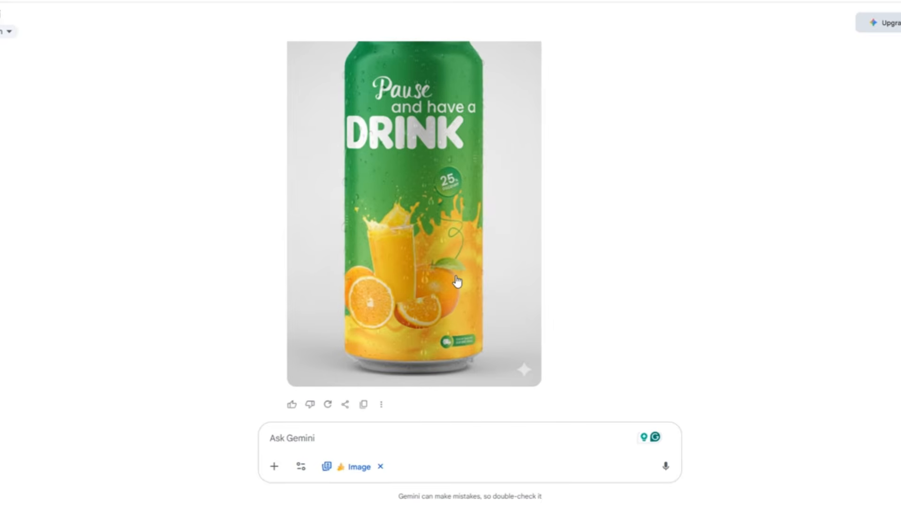
- Download the generated can image at full size and place it in Photoshop's Design_Master.png as the topmost layer
scroll(418, 268, up, 2)
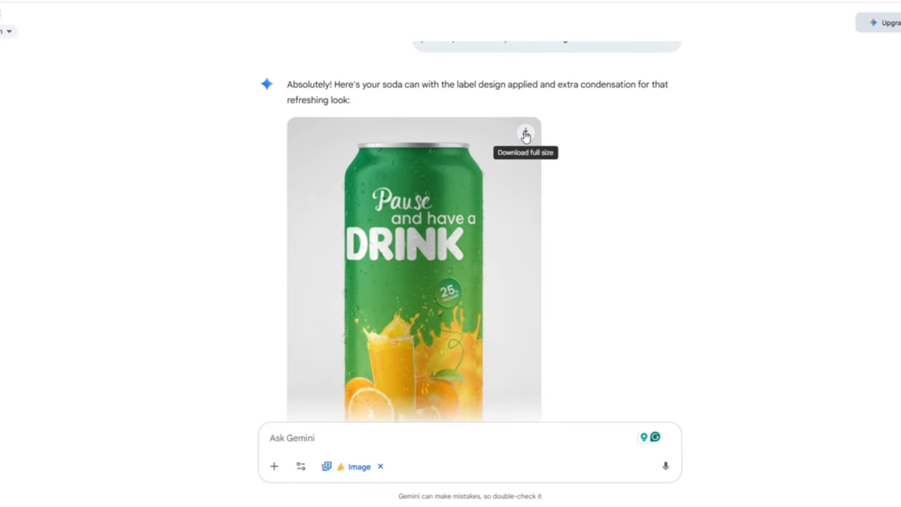
click(526, 134)
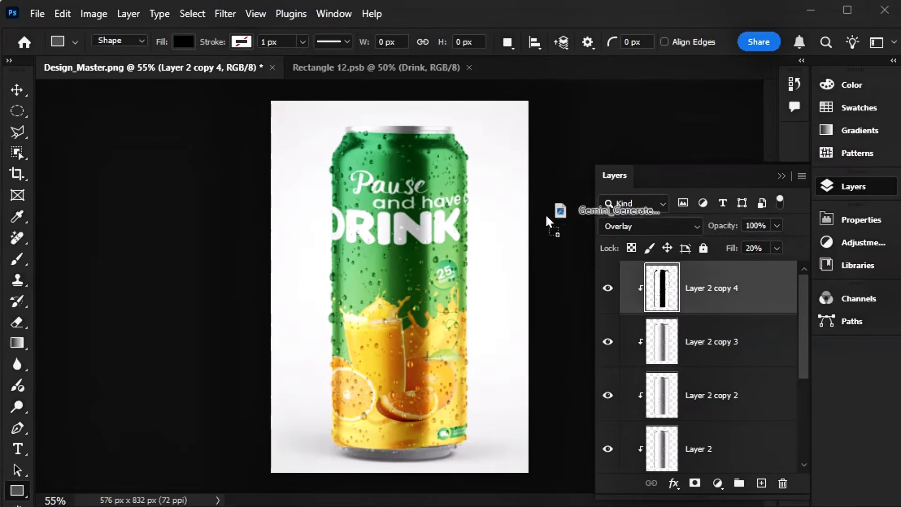
drag(561, 216, 415, 227)
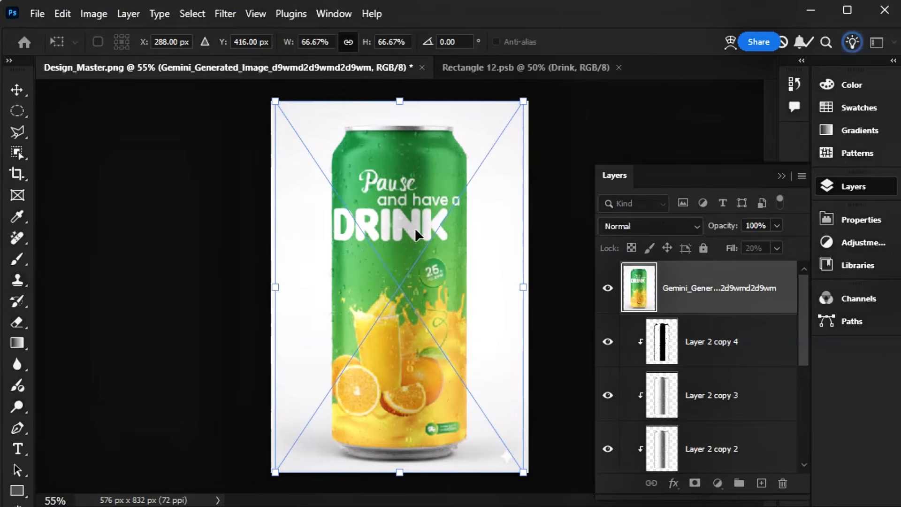
key(Return)
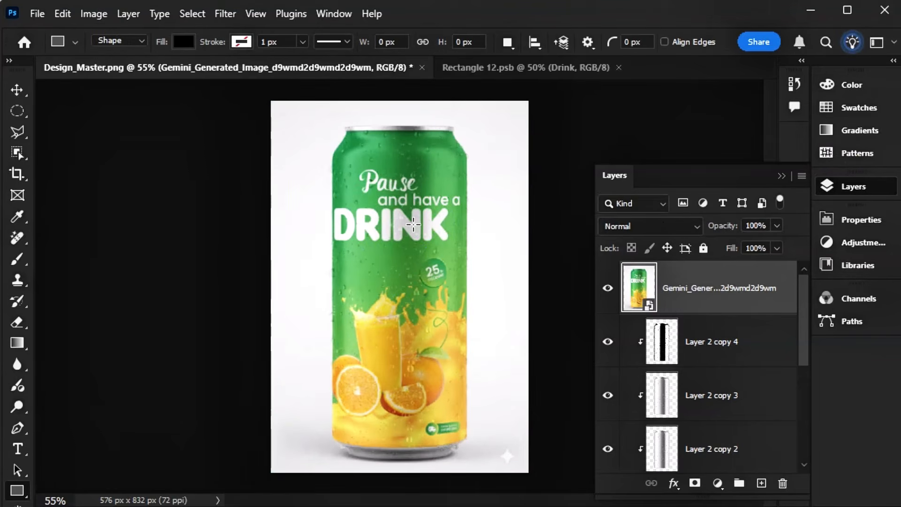
- Compare the Gemini image with the manual can mockup by toggling its visibility, both in full view and close up on the lettering
click(607, 292)
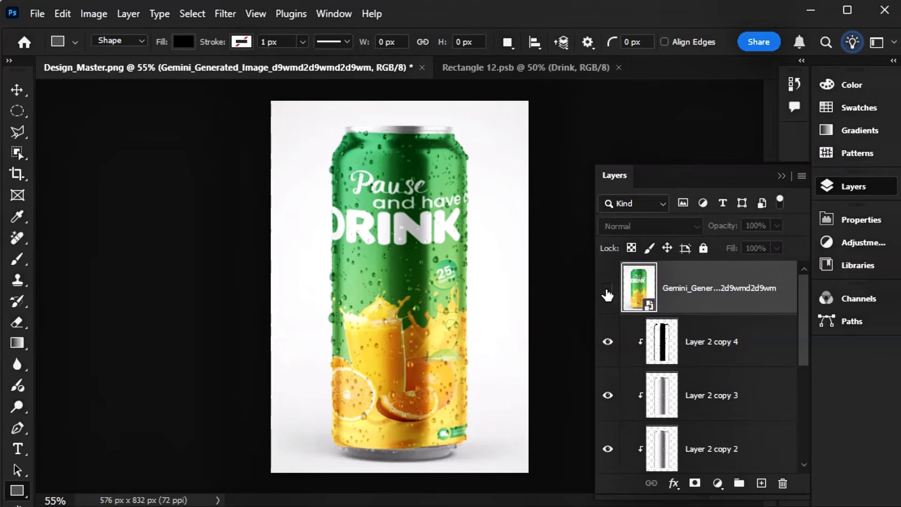
click(607, 292)
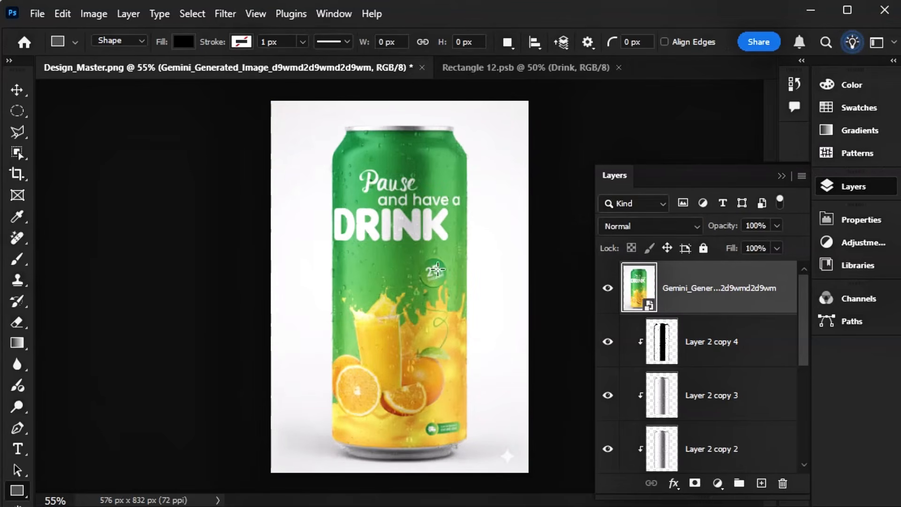
scroll(422, 246, up, 3)
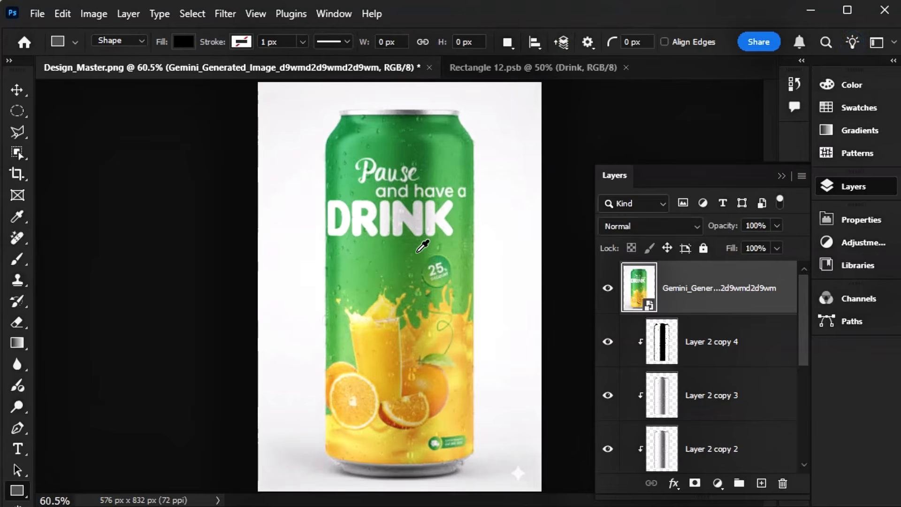
scroll(422, 246, up, 4)
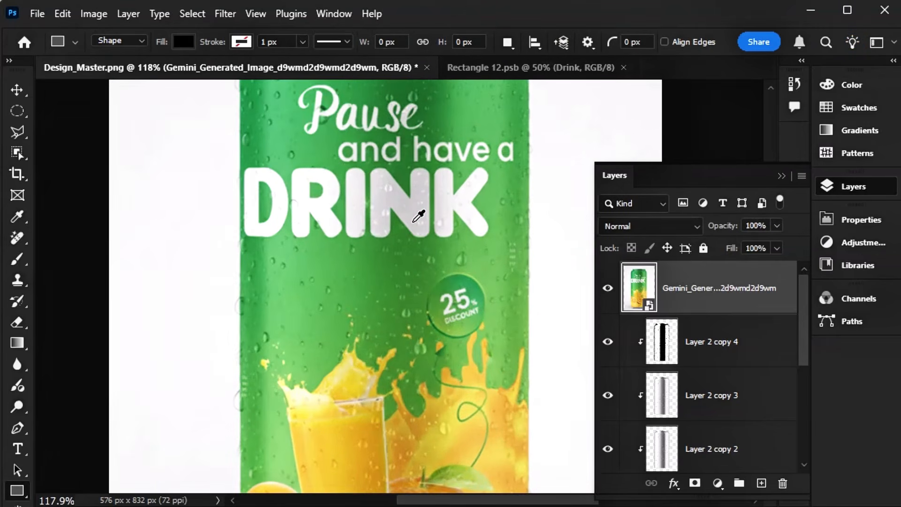
click(606, 292)
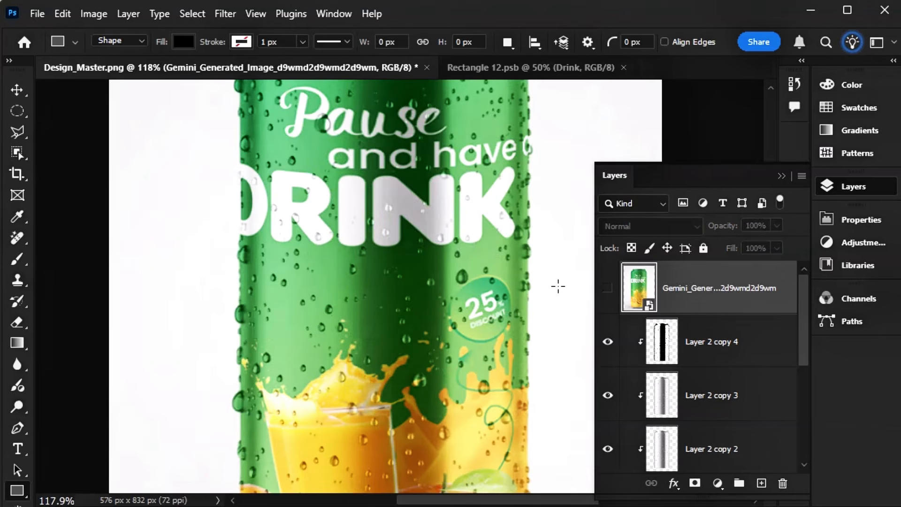
click(610, 289)
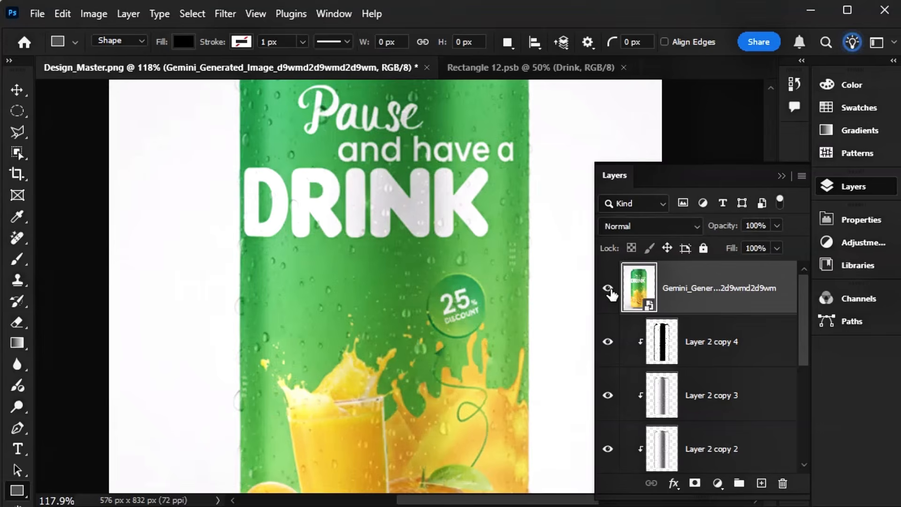
scroll(419, 276, down, 6)
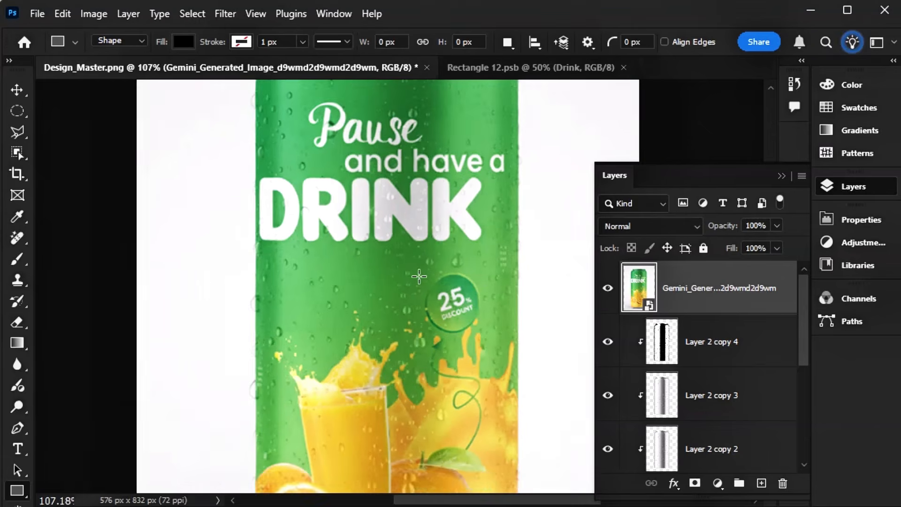
scroll(424, 271, up, 1)
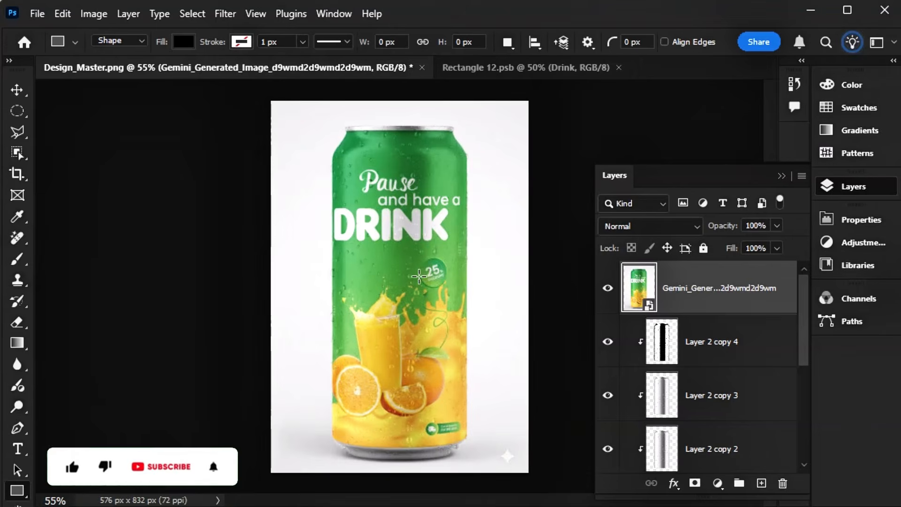